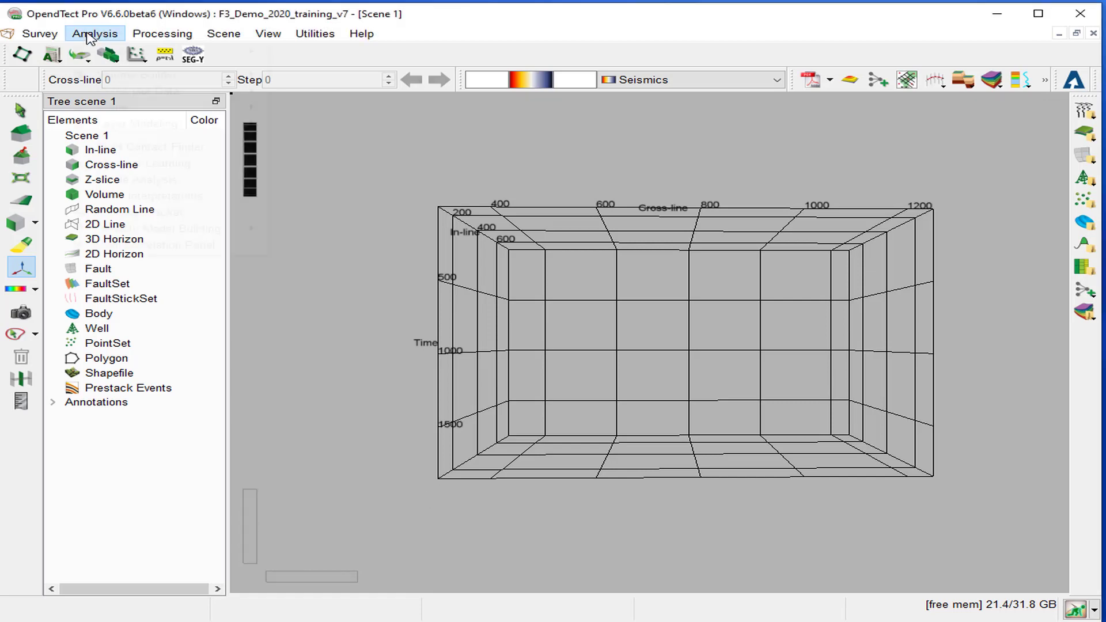
Start a new 3D attribute set with Similarity as the attribute type
mouse_move(94, 53)
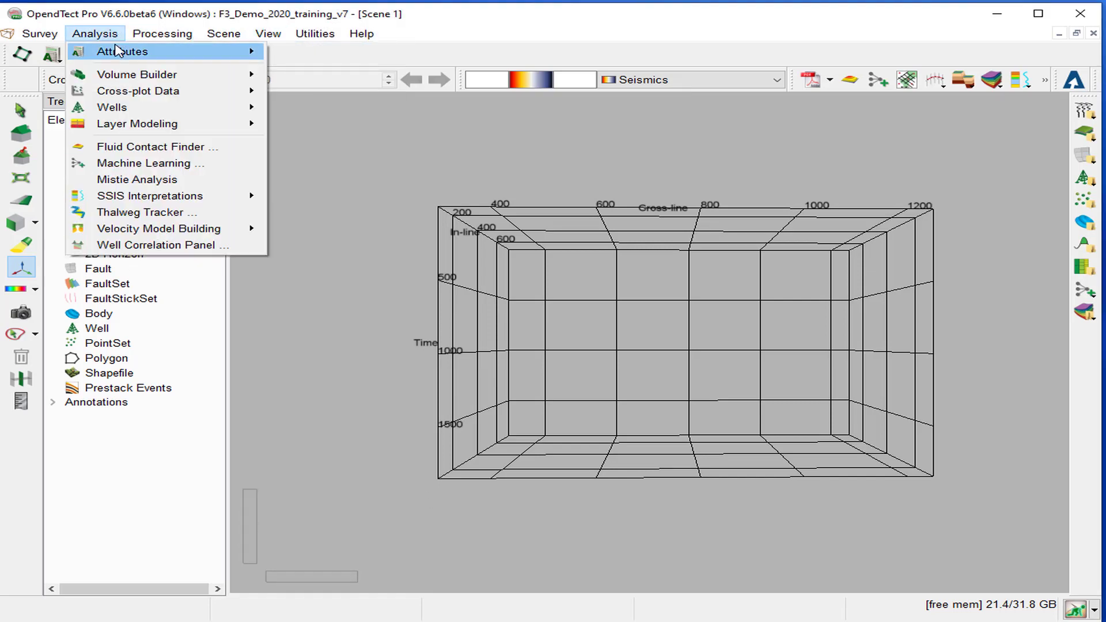
left_click(305, 68)
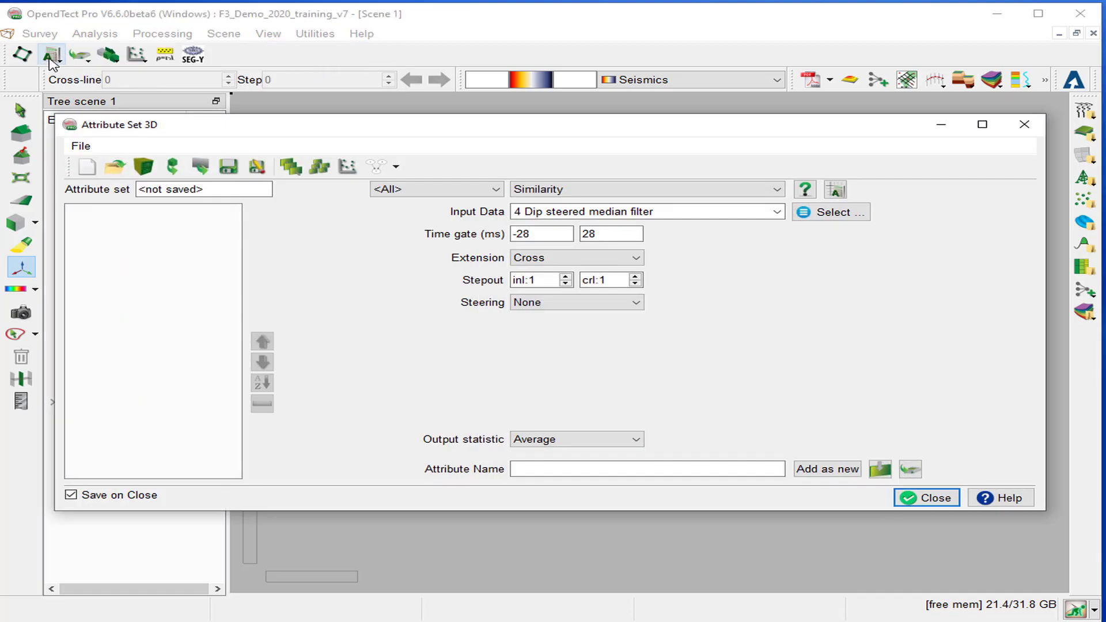
left_click(703, 197)
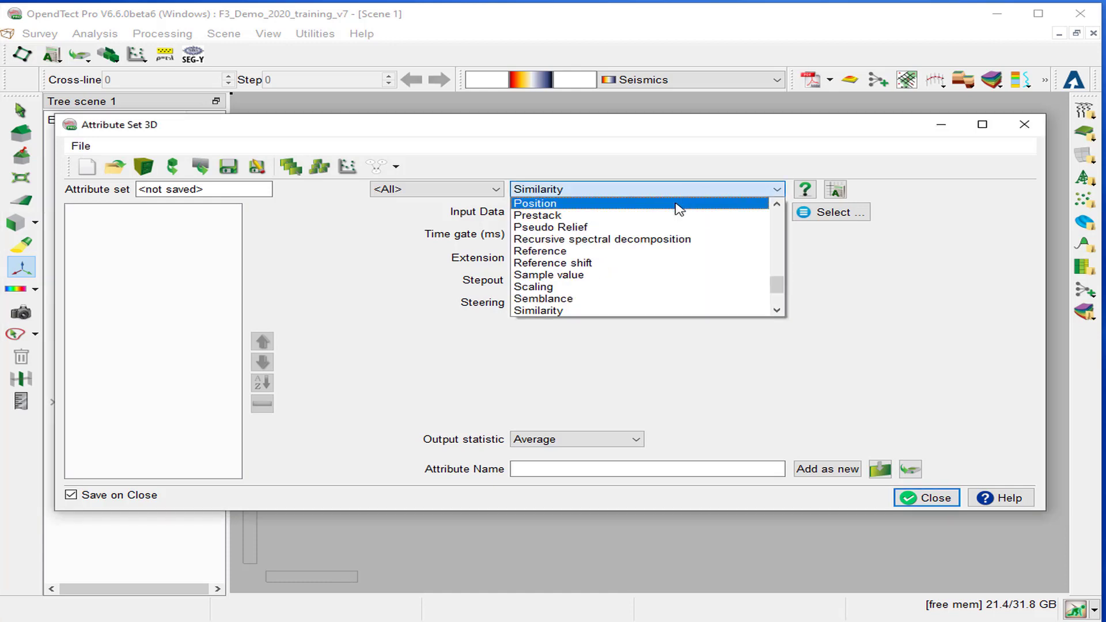
left_click(597, 312)
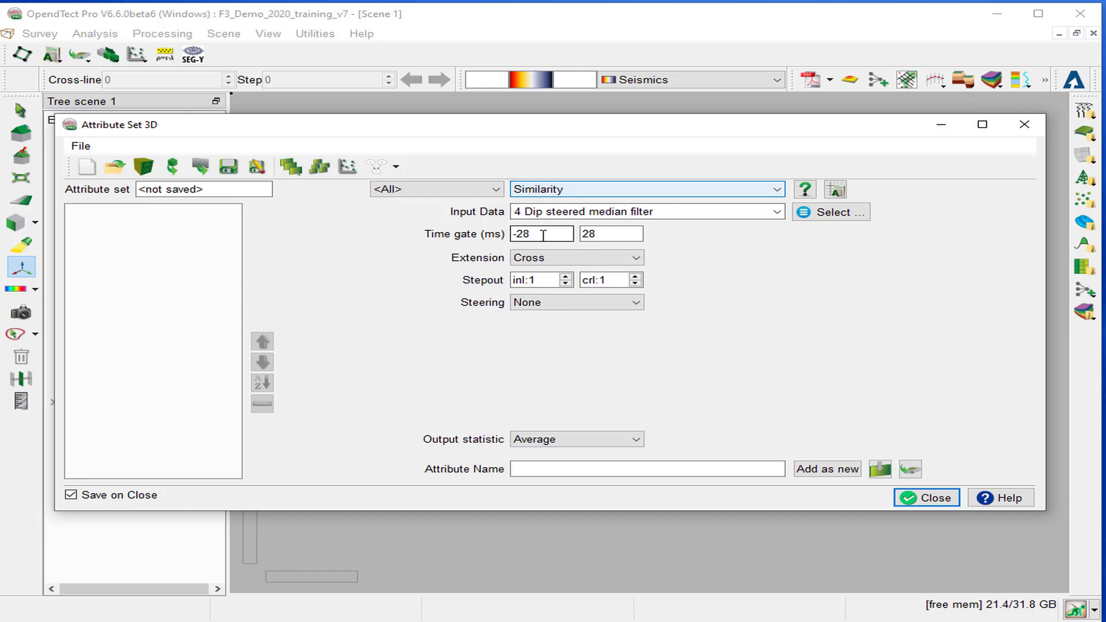
Set the Similarity extension to All Directions, steering to Full, and output to Min
left_click(629, 260)
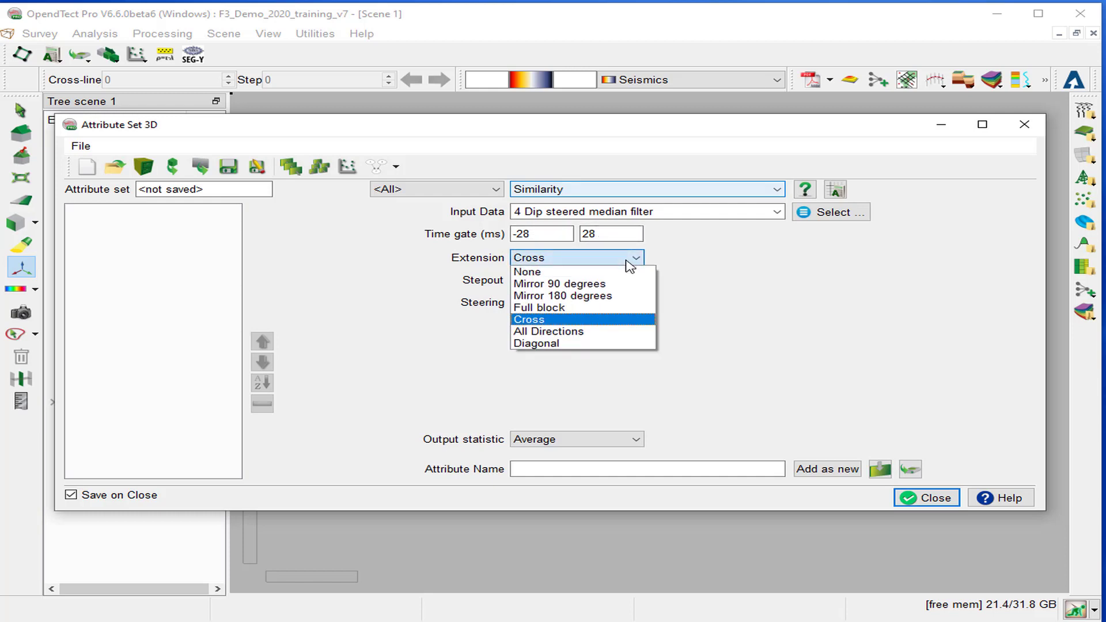
left_click(595, 331)
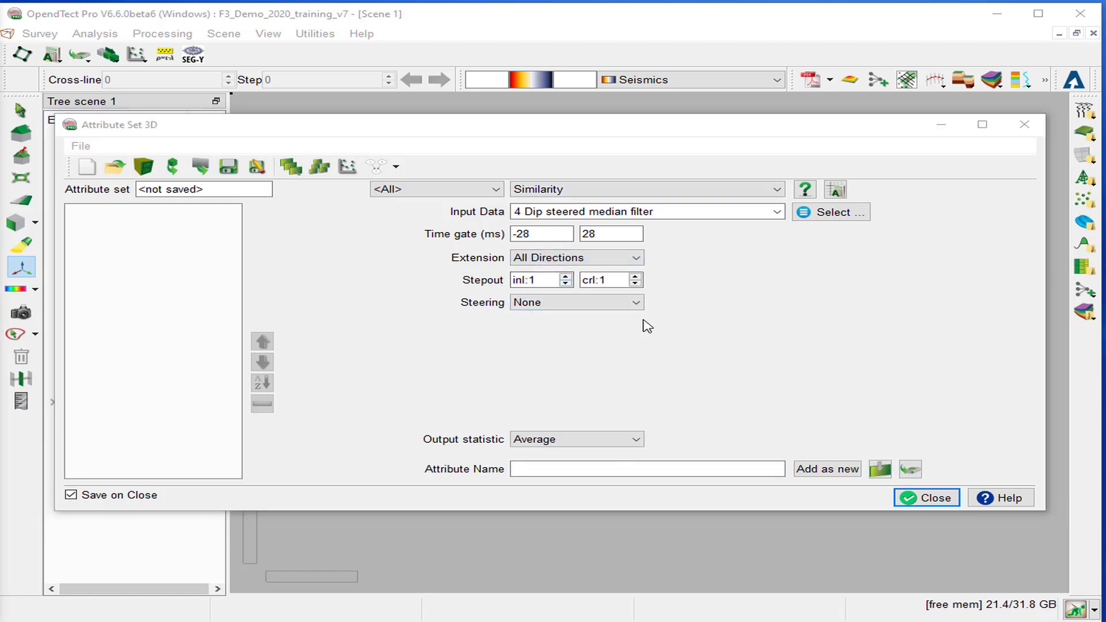
left_click(598, 304)
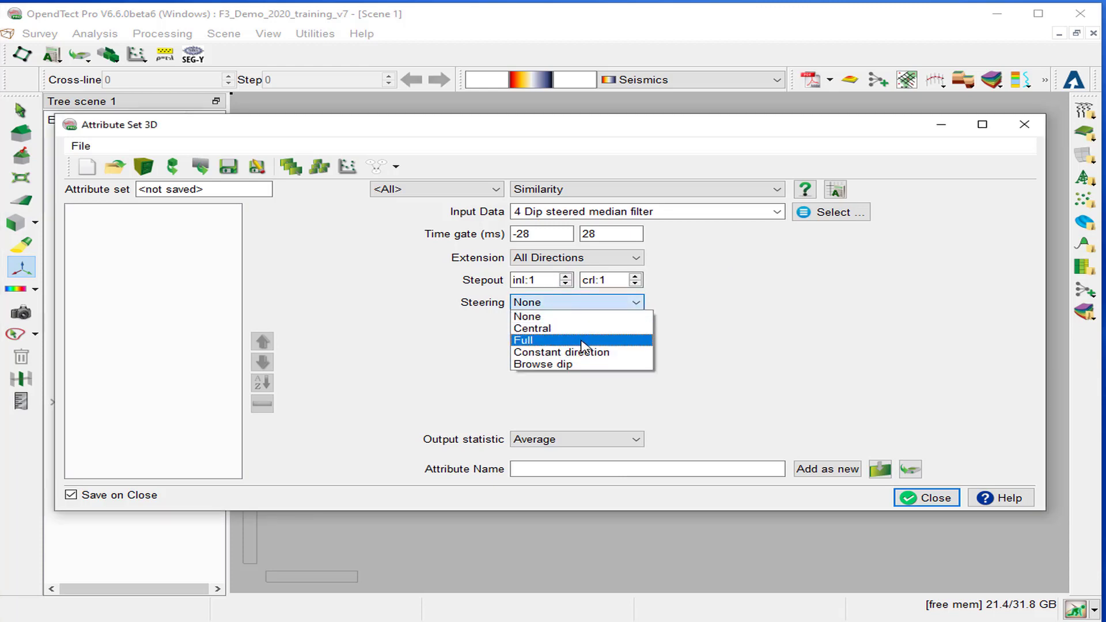
left_click(583, 340)
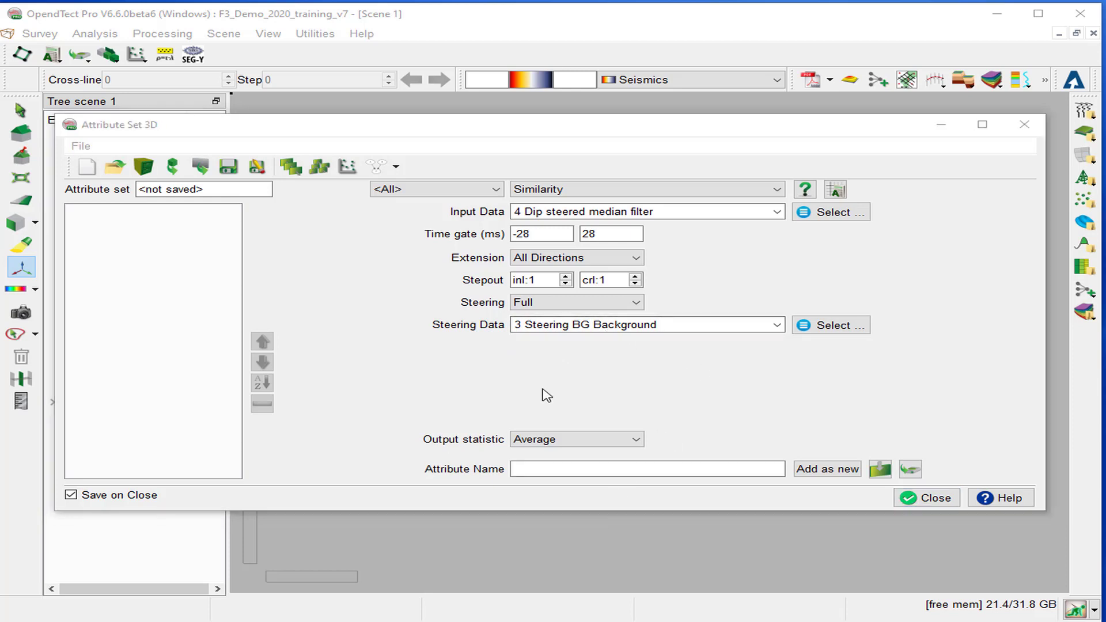
left_click(615, 440)
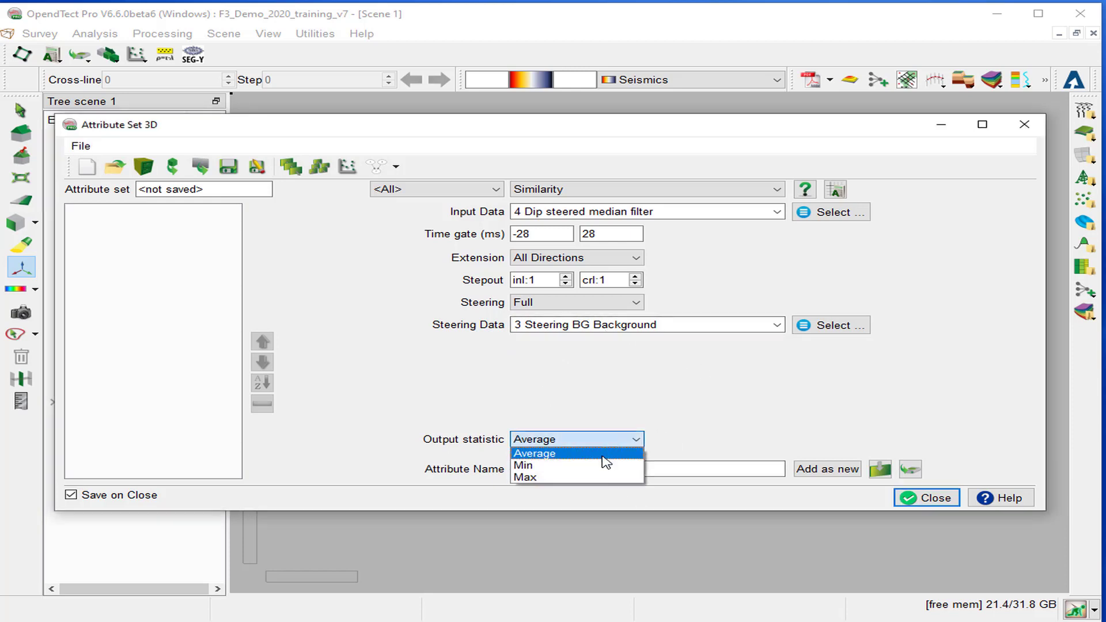
left_click(603, 466)
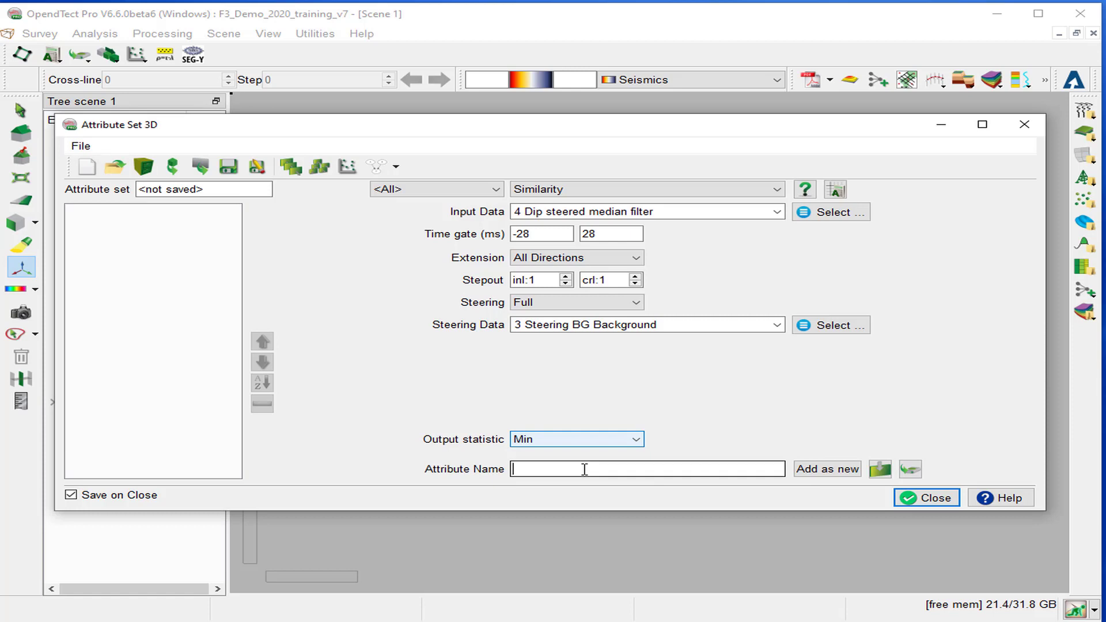
Name the attribute FS_Similarity and add it to the set
left_click(584, 469)
type("FS_Similarity")
left_click(834, 469)
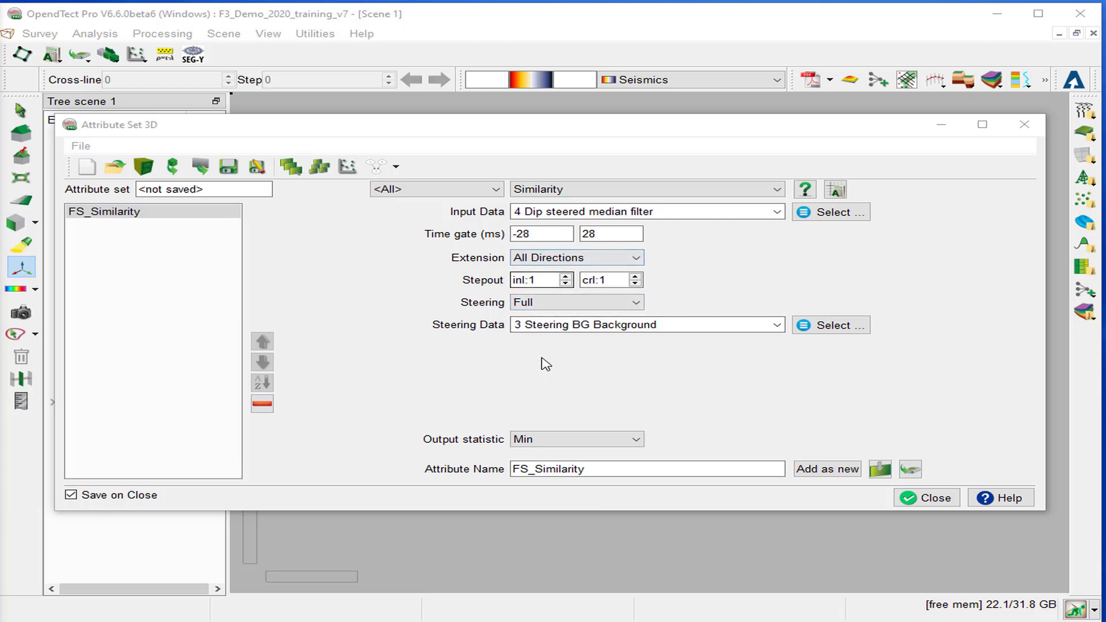
Switch steering to None and rename the attribute NS_Similarity
left_click(545, 304)
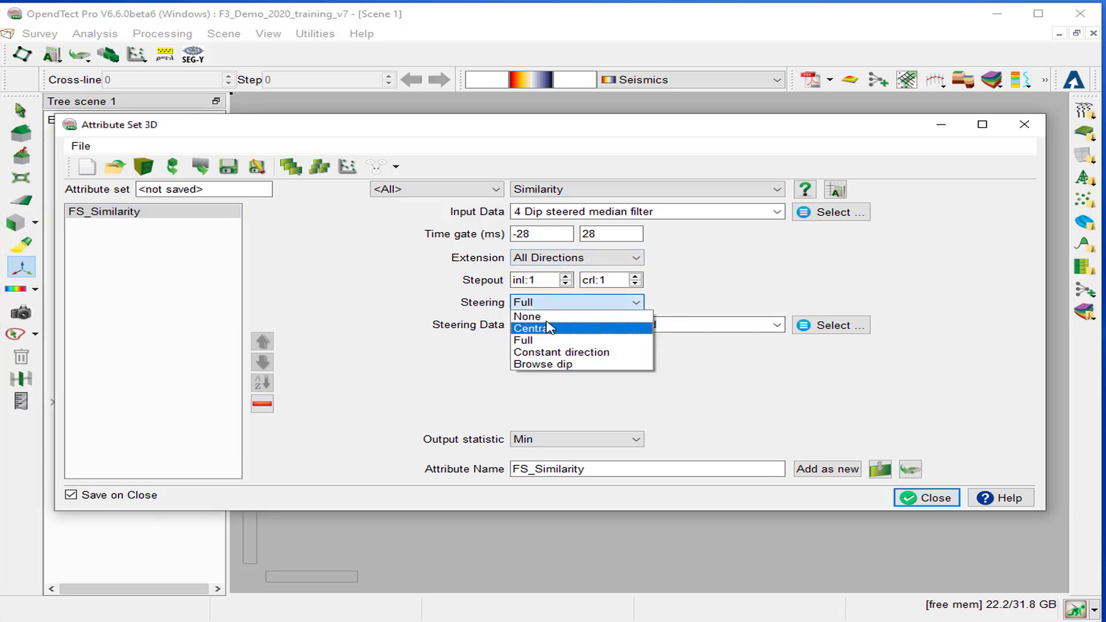
left_click(547, 320)
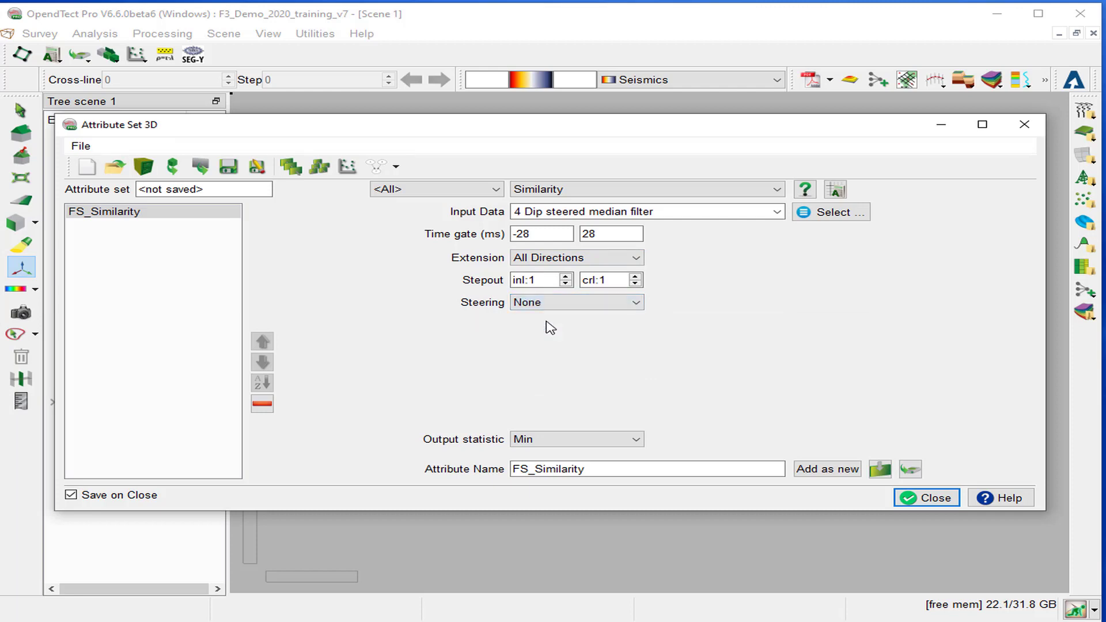
key("Return")
left_click(520, 470)
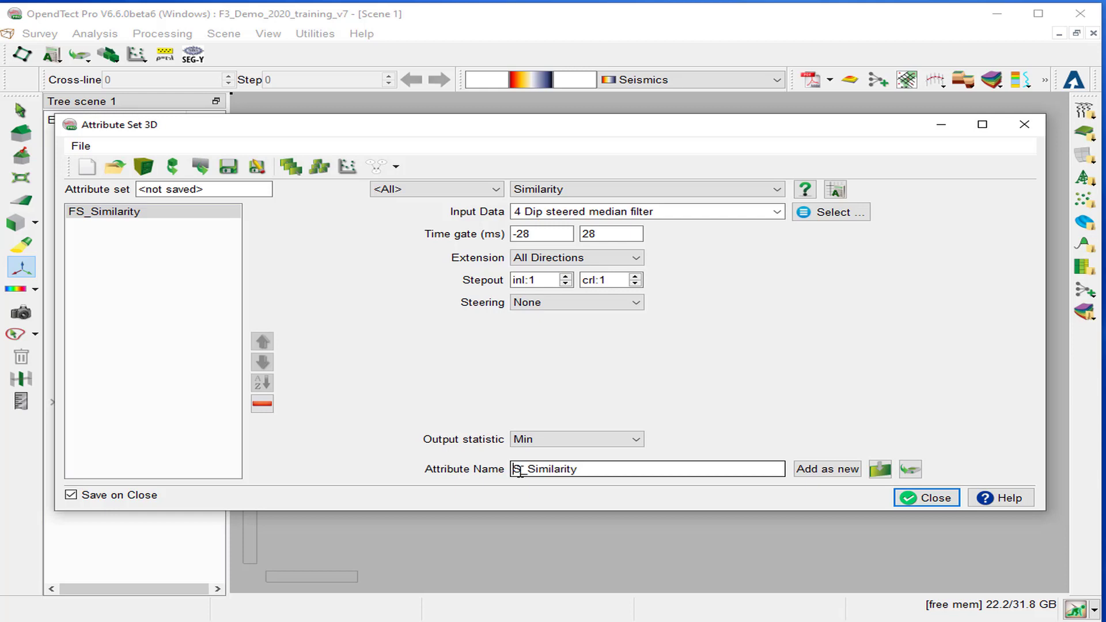
left_click_drag(518, 470, 512, 470)
type("N")
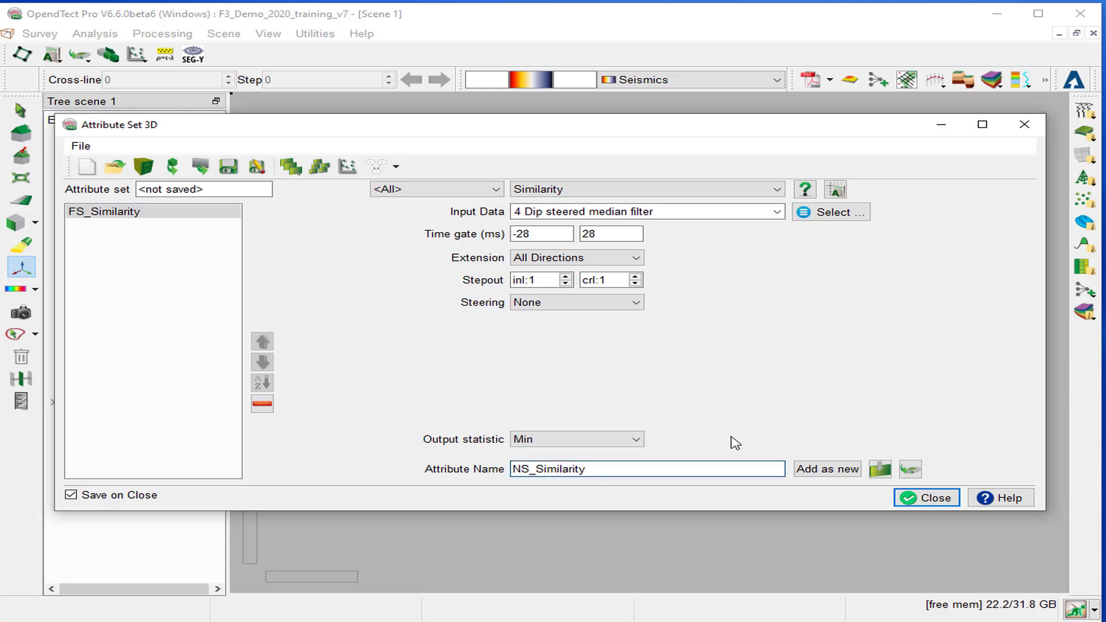
Add NS_Similarity to the set and save the set as Similarity_AL
left_click(846, 469)
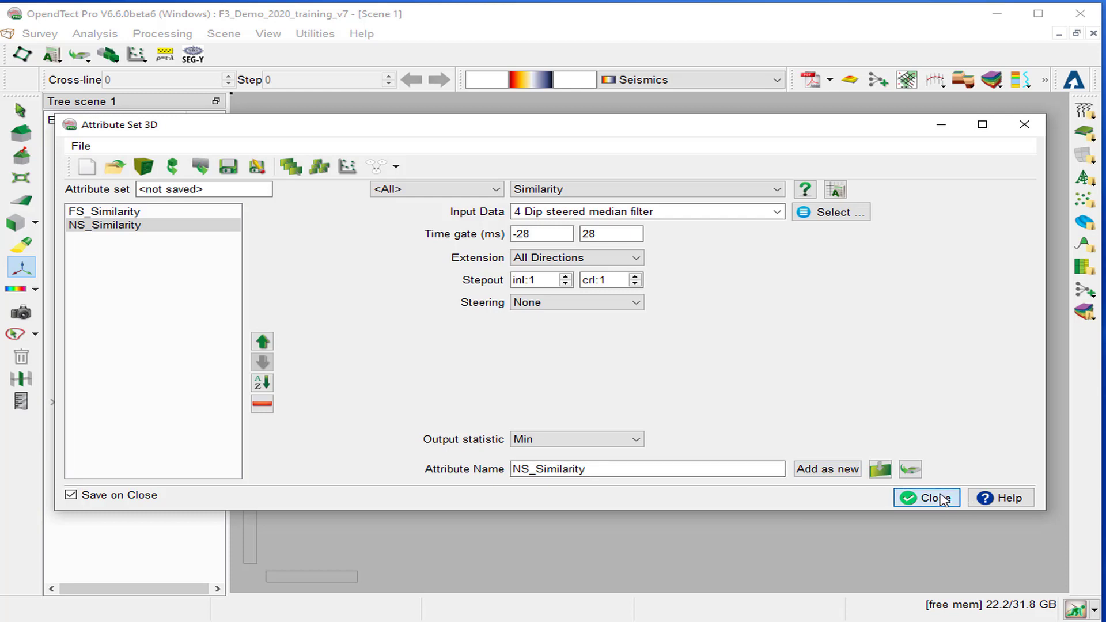
left_click(942, 499)
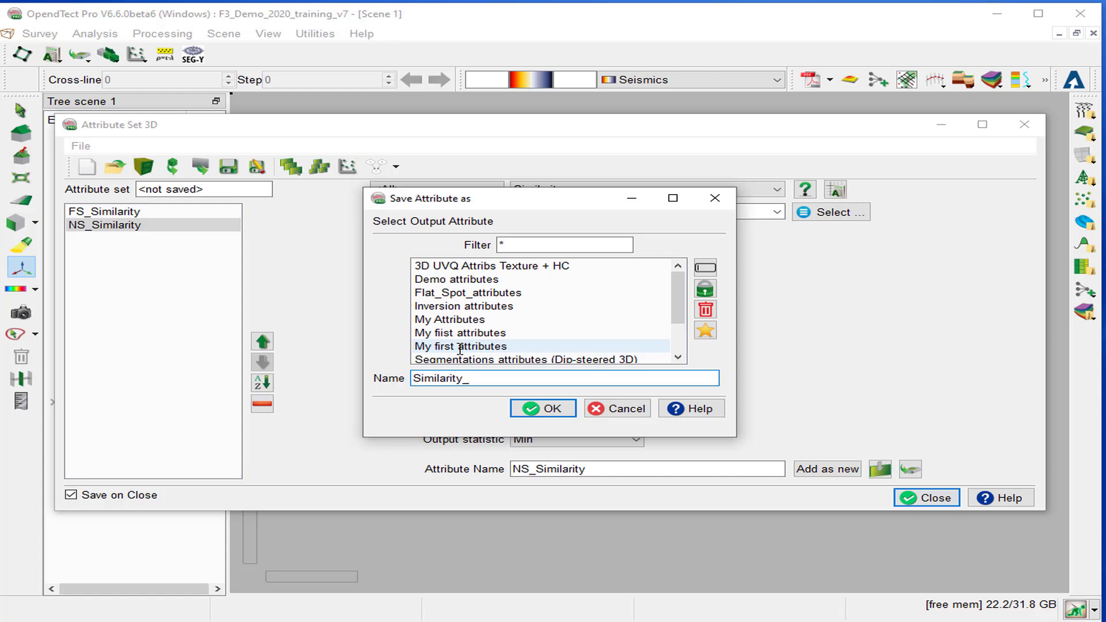
left_click(545, 407)
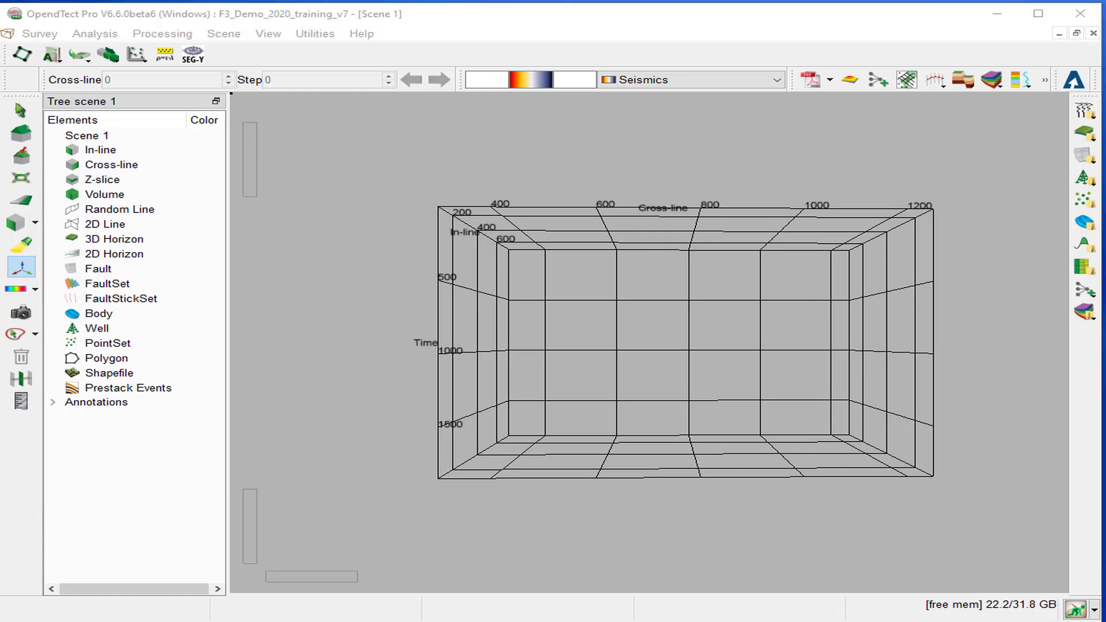
Add an in-line showing the stored 1 Original Seismics volume
right_click(93, 153)
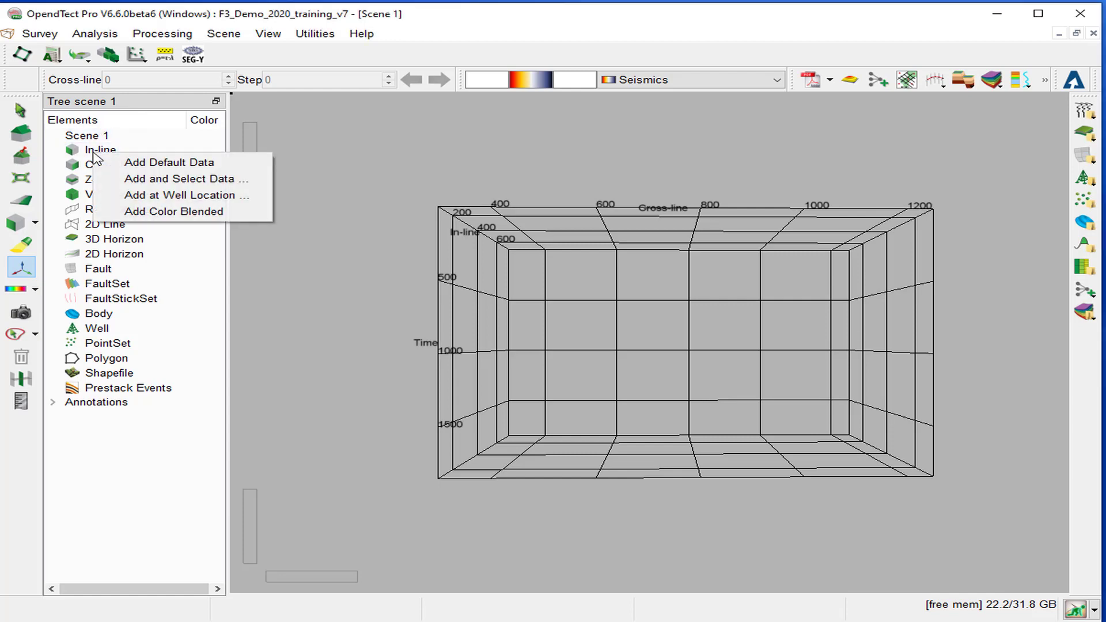
left_click(169, 180)
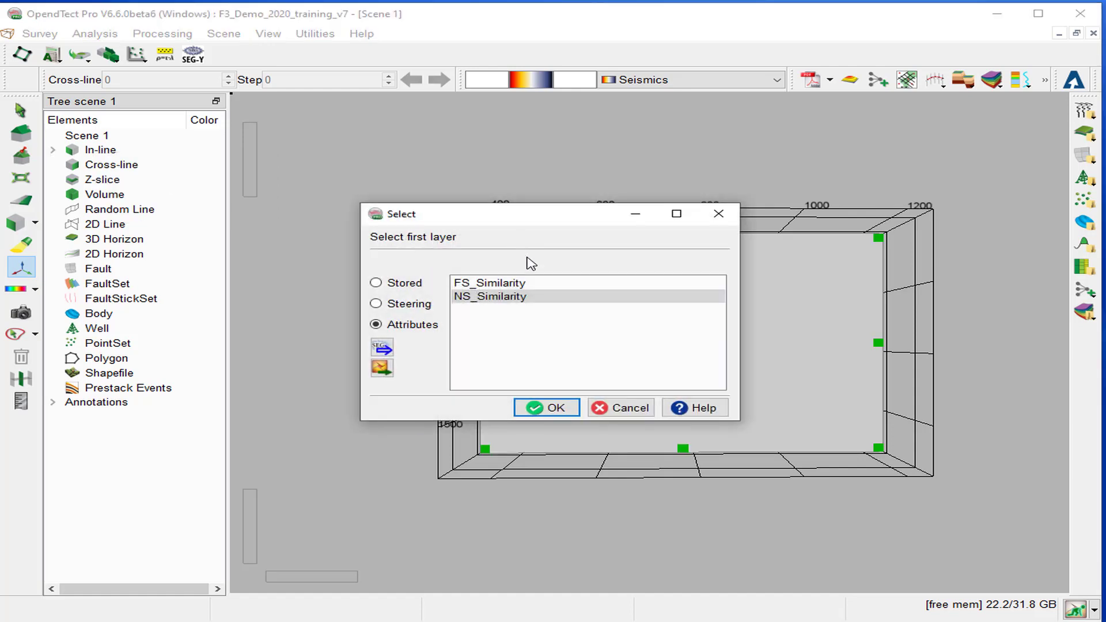
left_click(387, 287)
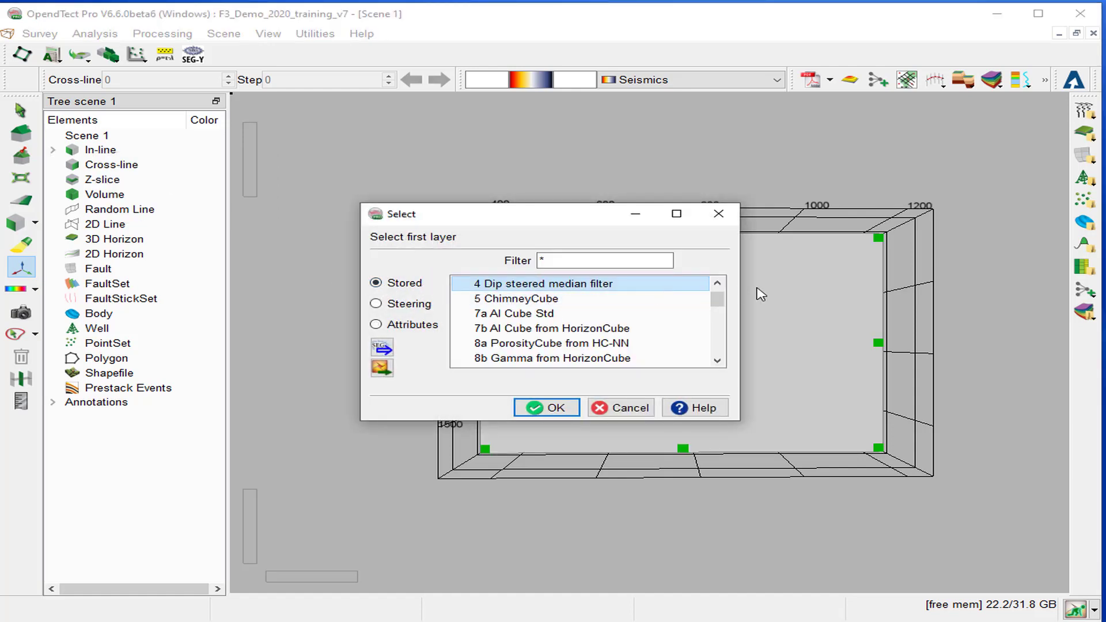
left_click_drag(717, 305, 716, 279)
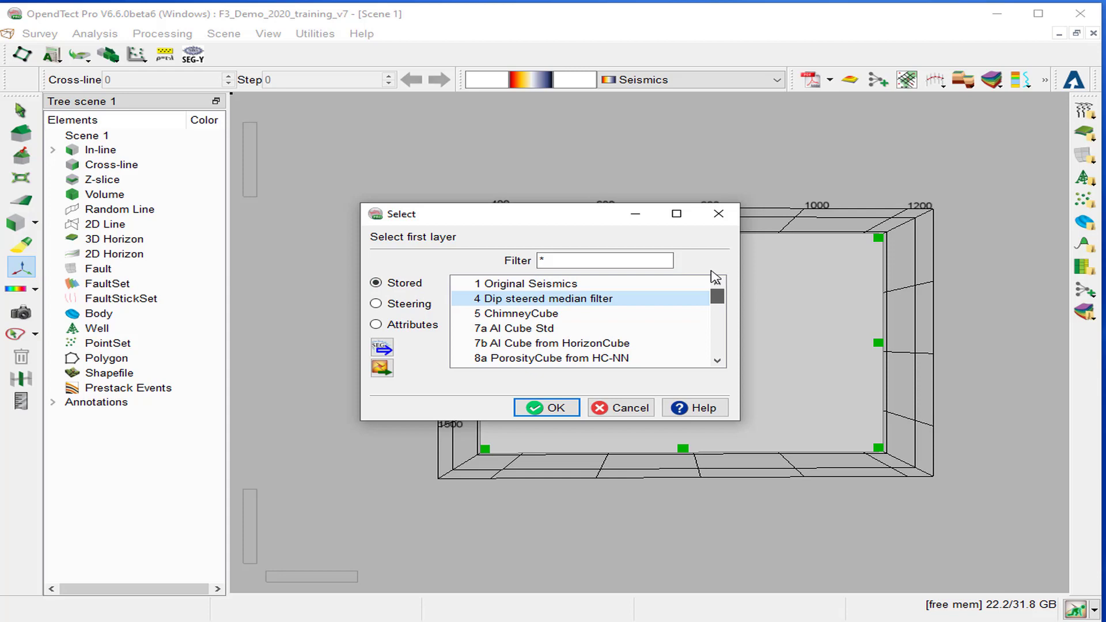
left_click(527, 284)
left_click(552, 408)
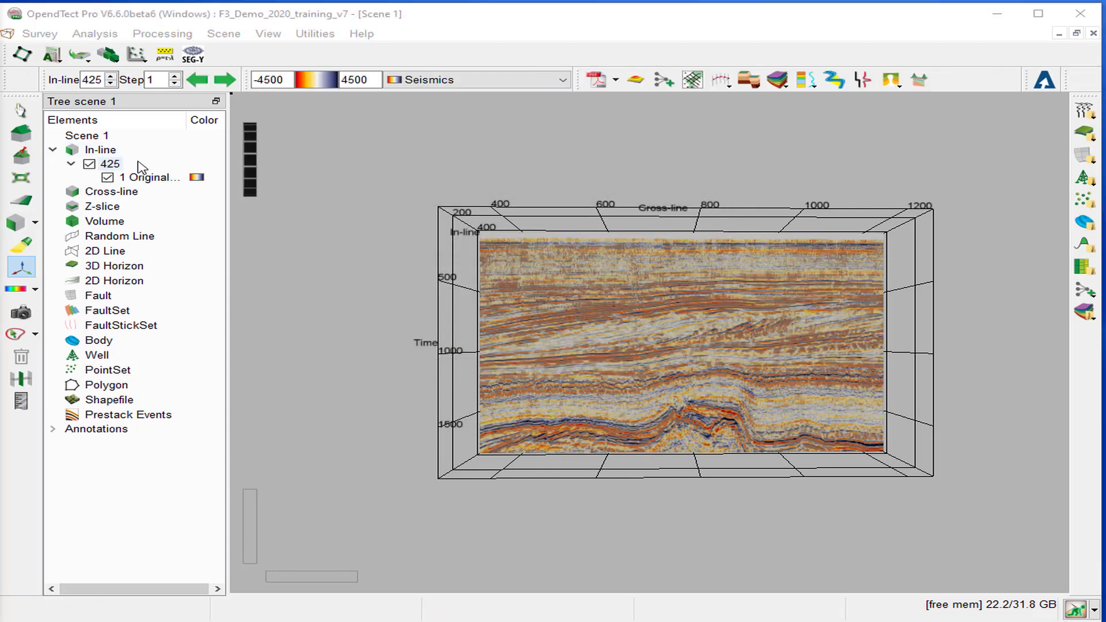
Change the in-line number from 425 to 250
right_click(109, 164)
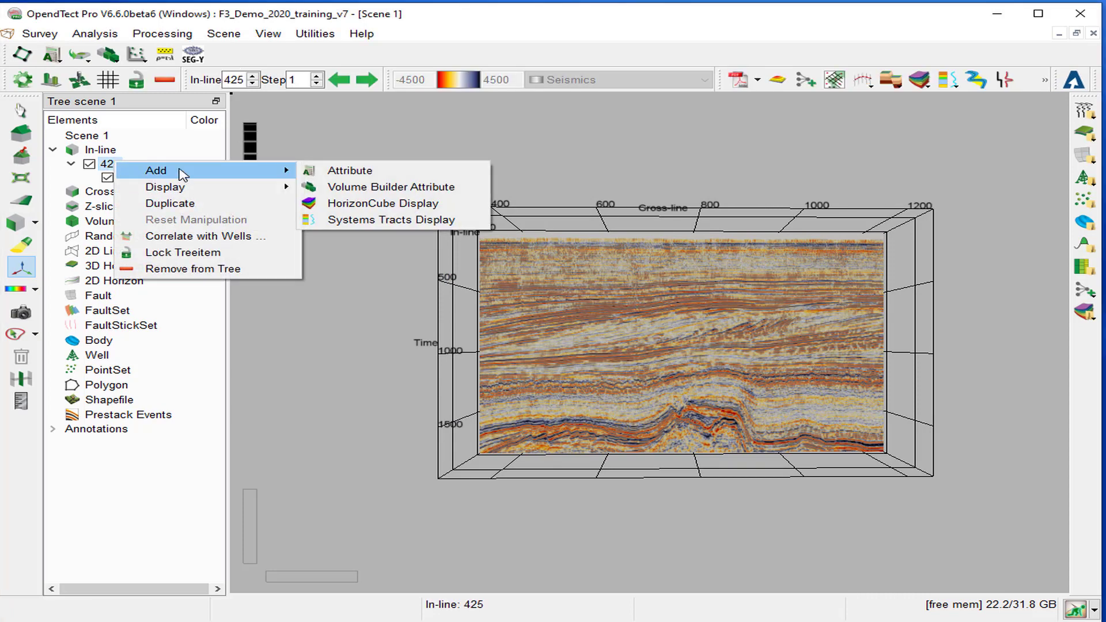
left_click(235, 78)
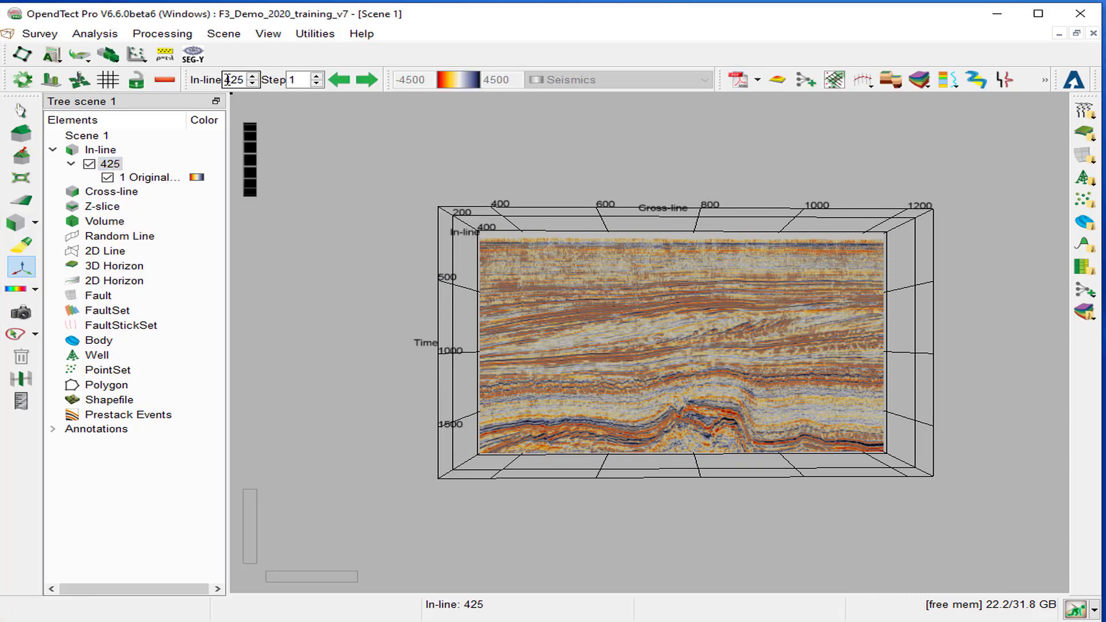
left_click_drag(227, 79, 255, 96)
type("250")
key("Return")
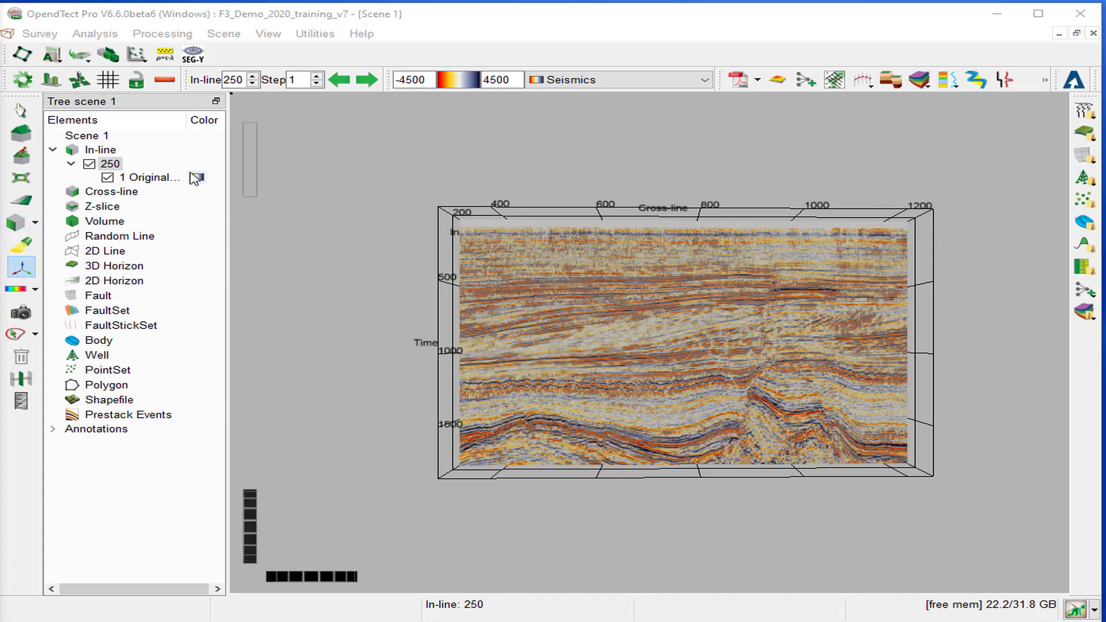
Add an FS_Similarity attribute layer to in-line 250
right_click(111, 167)
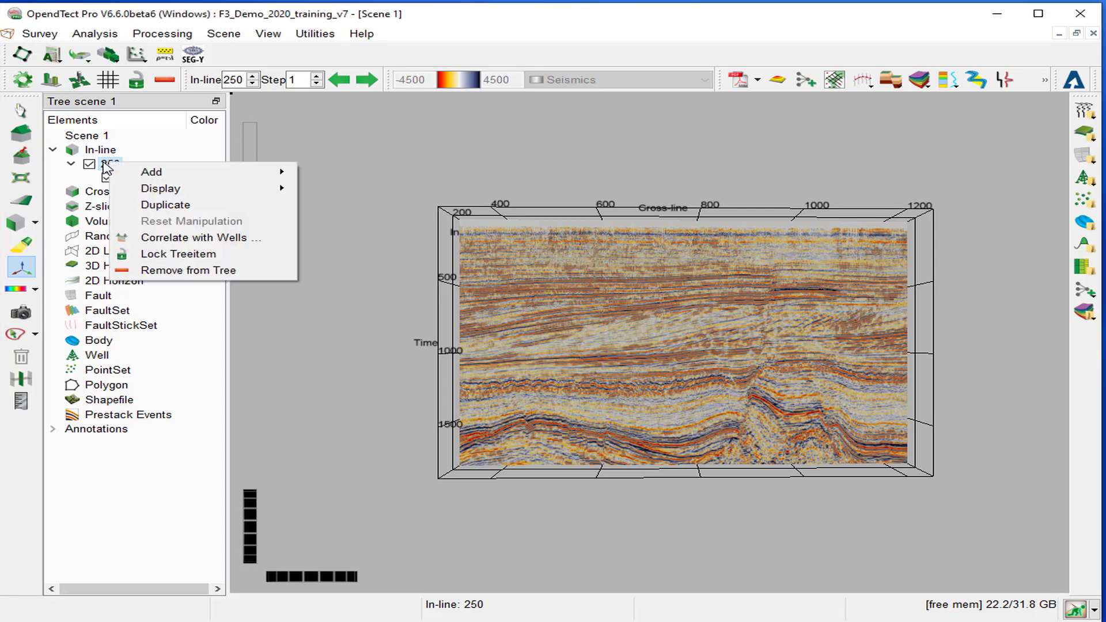
mouse_move(150, 172)
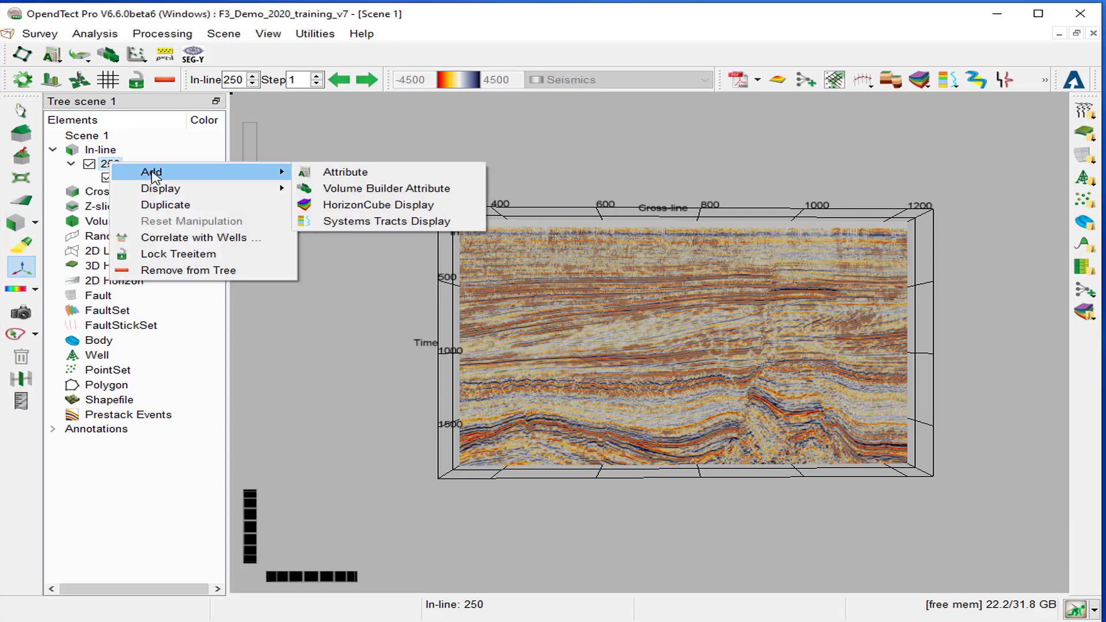
left_click(332, 172)
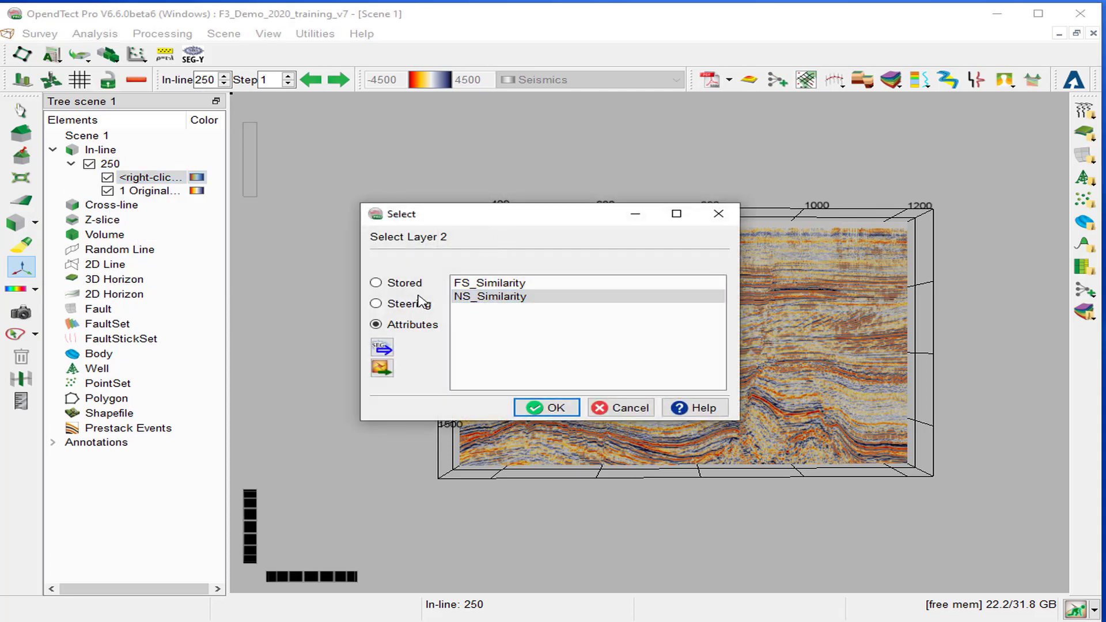
left_click(515, 283)
left_click(552, 410)
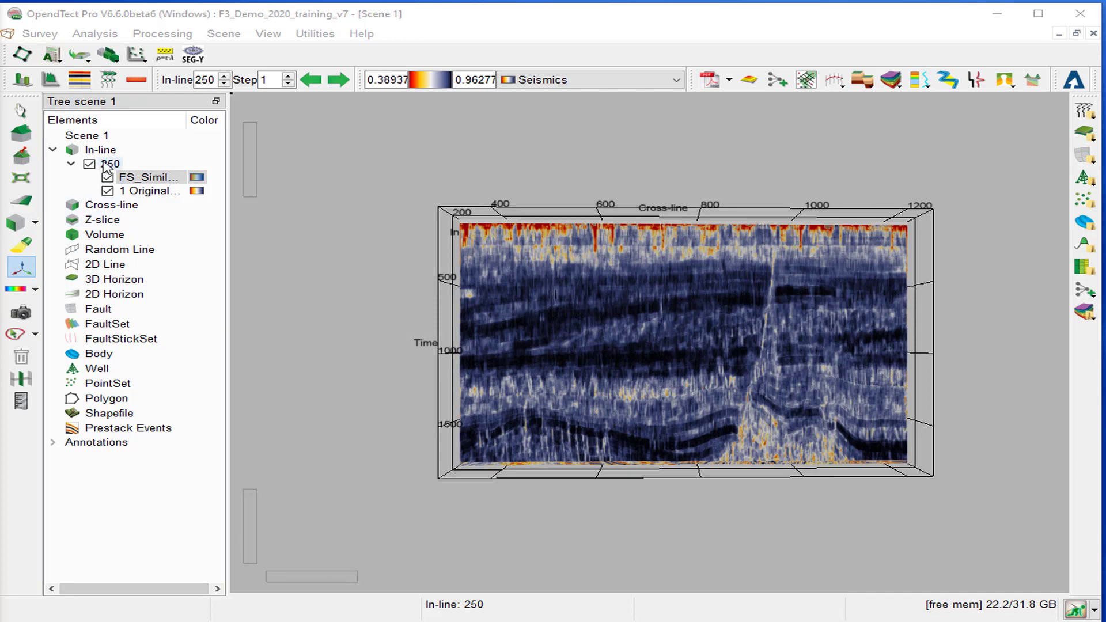
Add an NS_Similarity attribute layer as a third layer on in-line 250
right_click(105, 164)
mouse_move(137, 175)
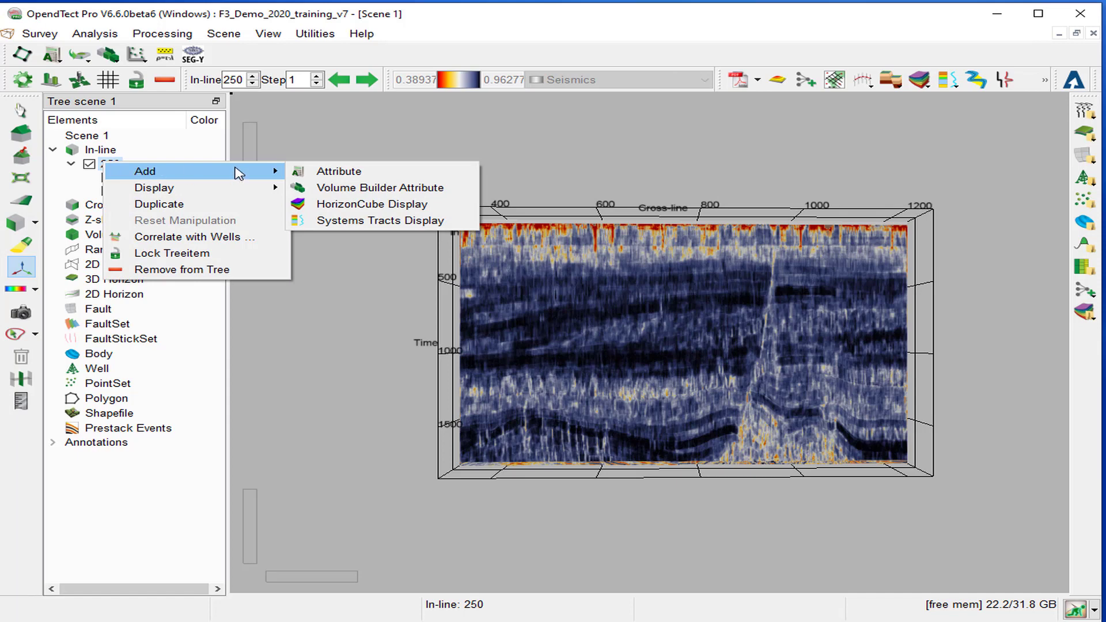
left_click(361, 172)
left_click(466, 296)
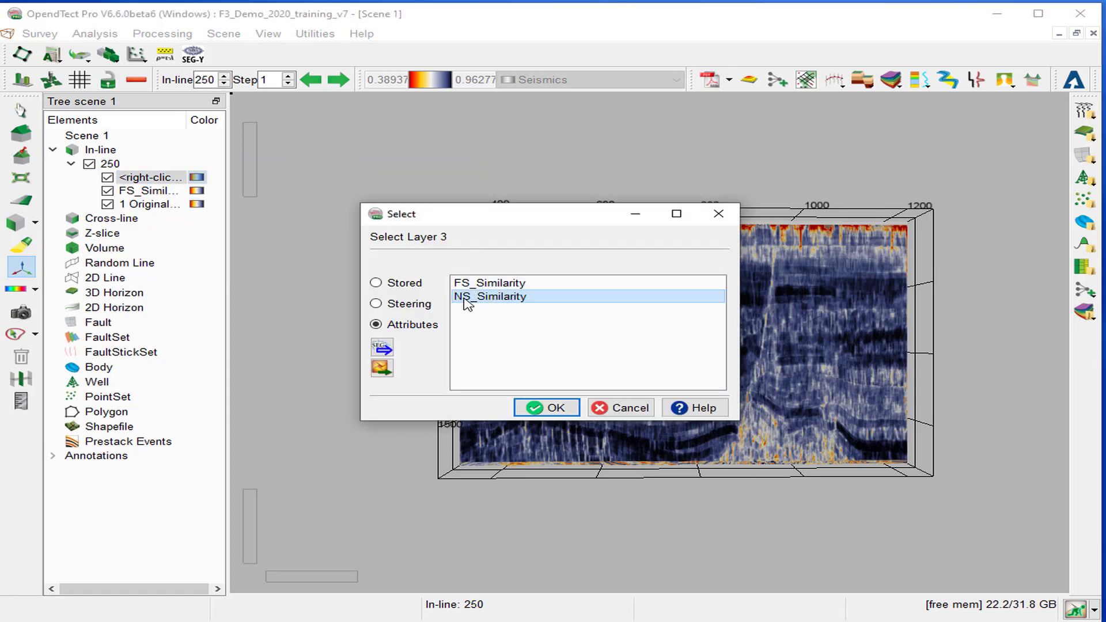
left_click(567, 407)
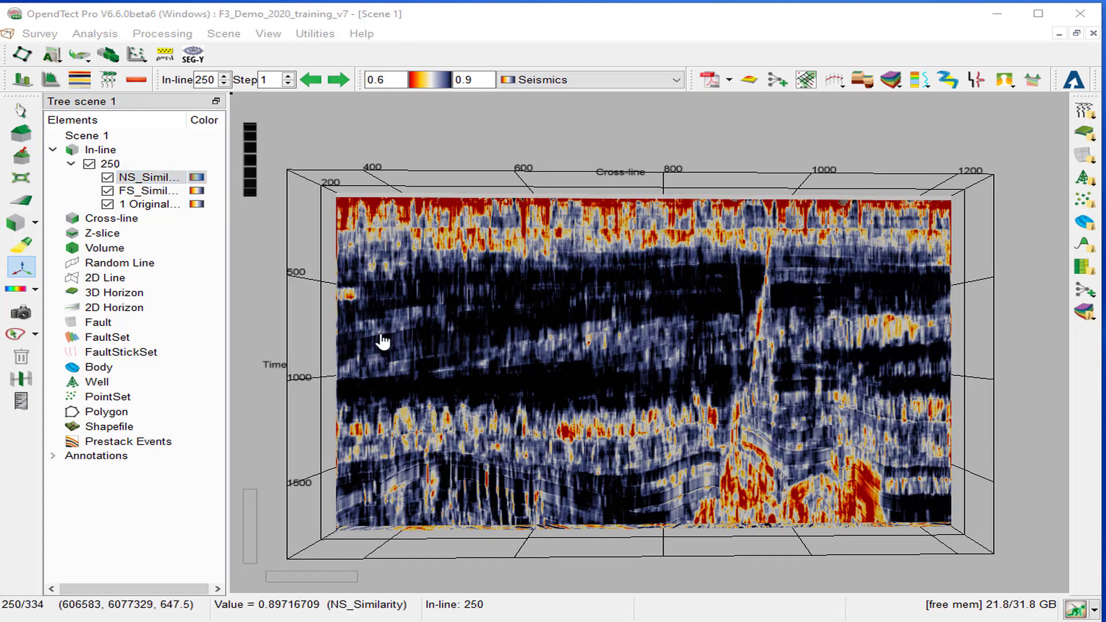
Apply the grey Similarity colour table to the NS_Similarity layer
left_click(149, 181)
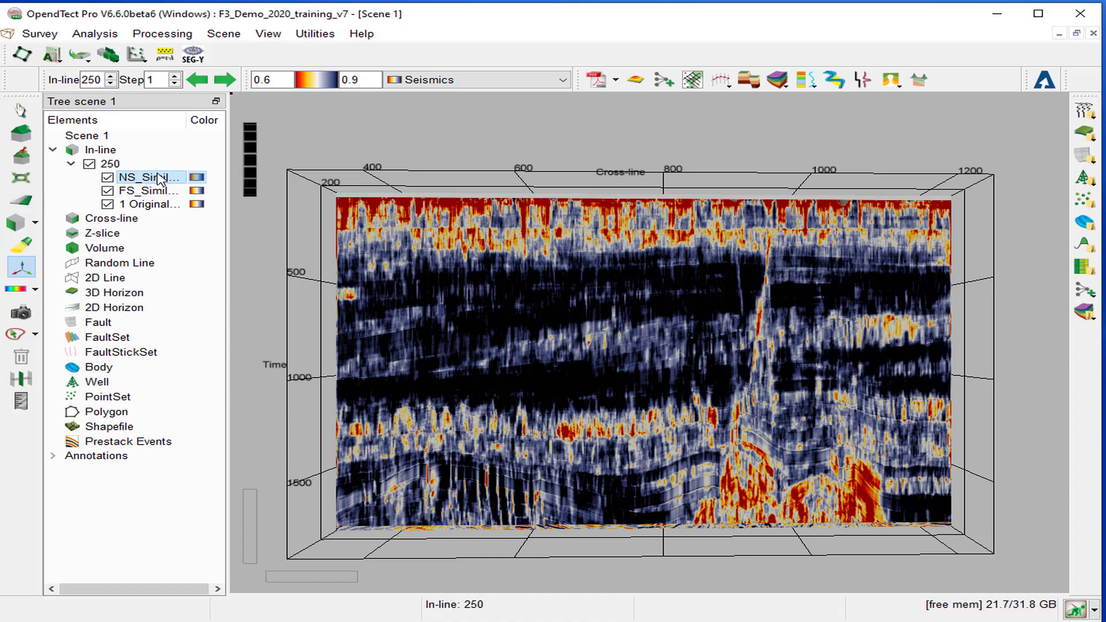
left_click(424, 81)
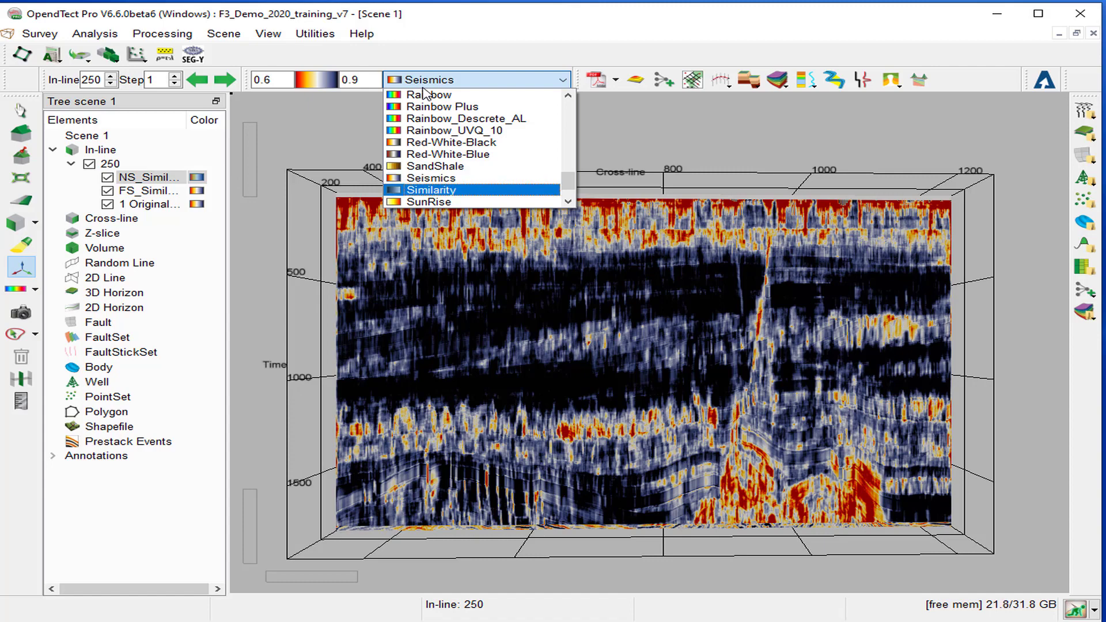
left_click(415, 190)
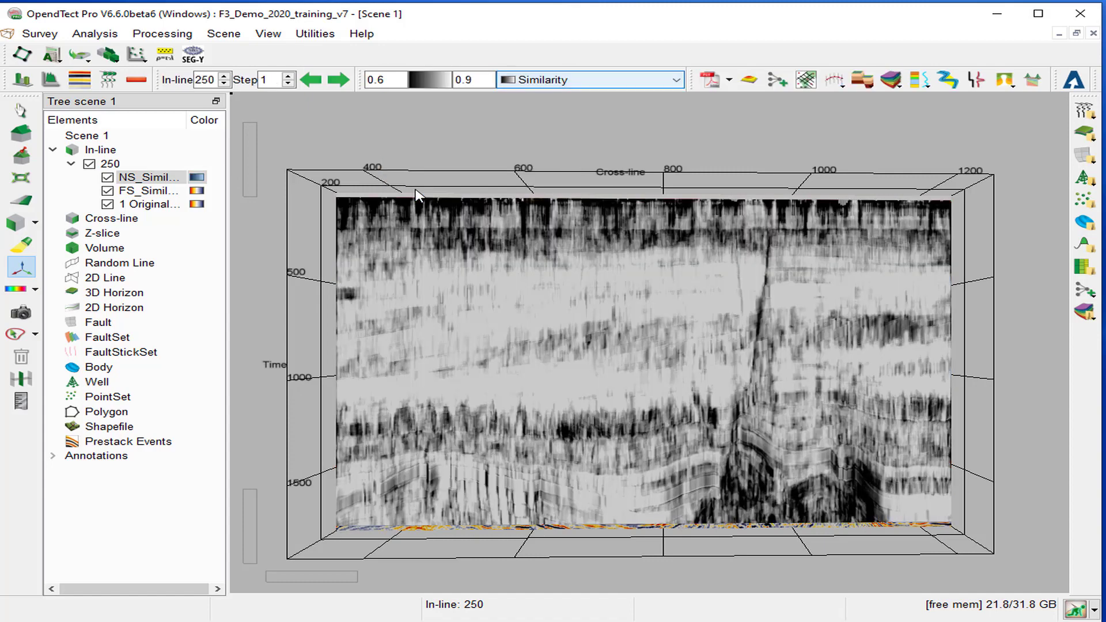
left_click(396, 80)
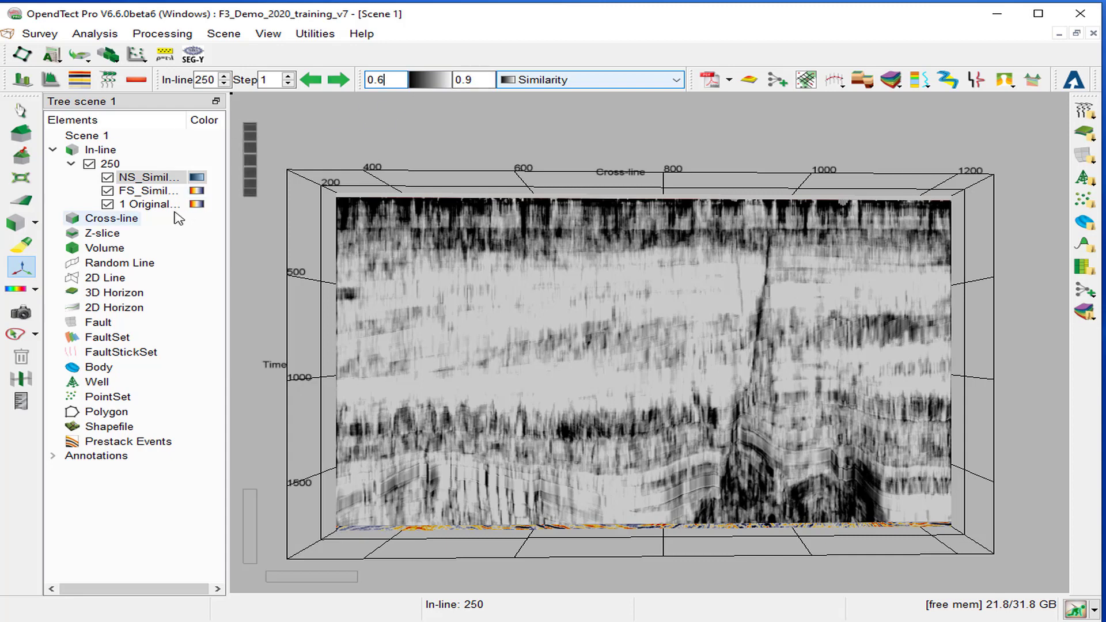
Give FS_Similarity the Similarity colour table with range 0.6 to about 0.9
left_click(149, 190)
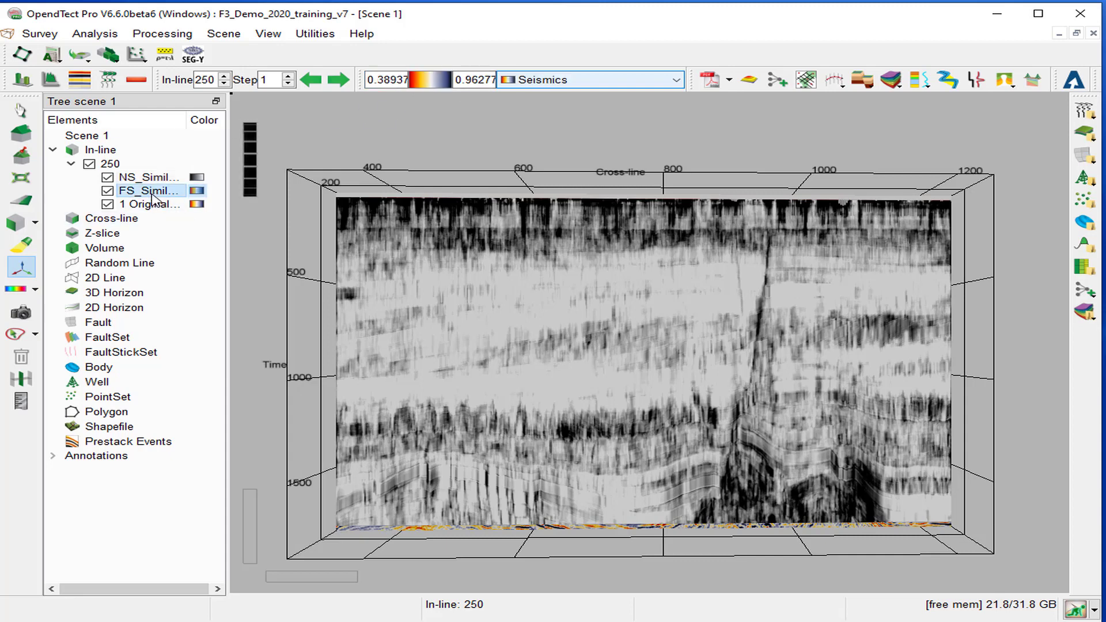
left_click(562, 81)
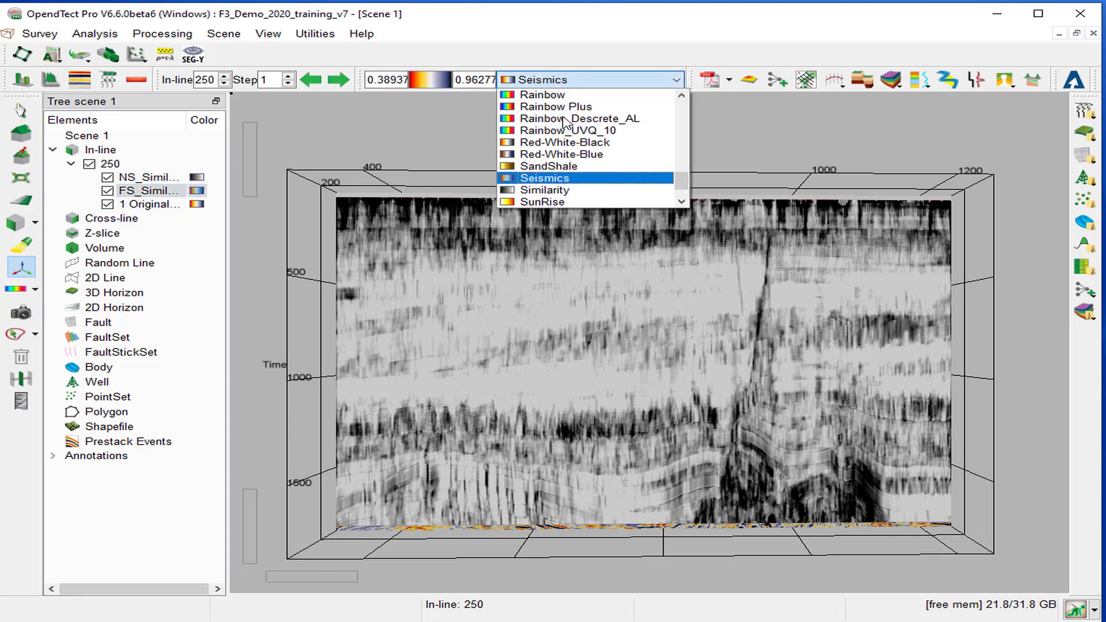
left_click(567, 191)
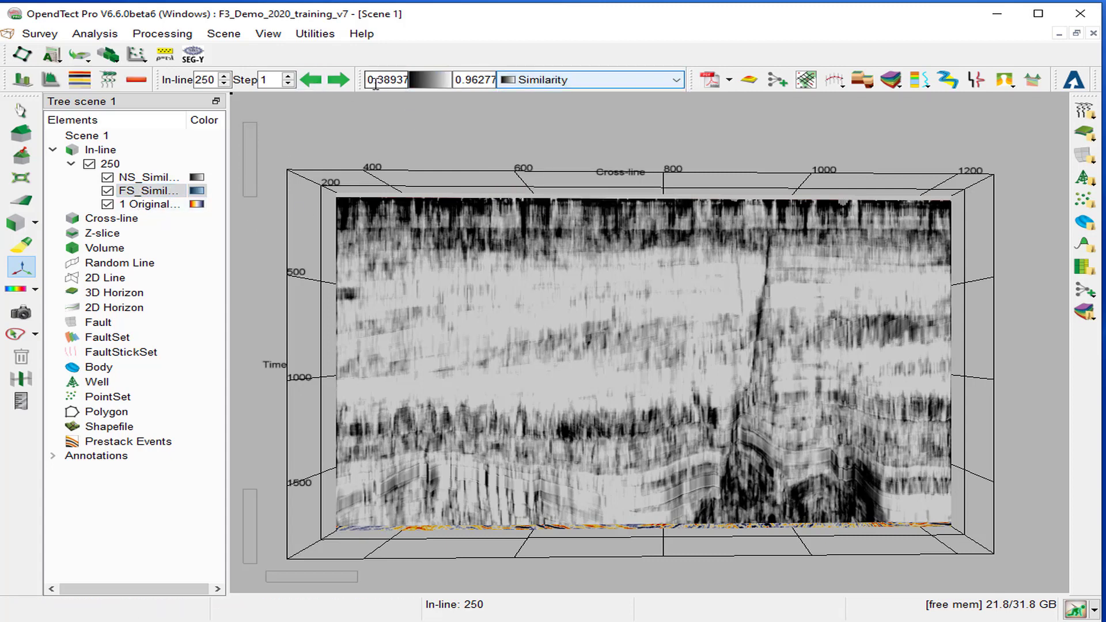
left_click(389, 73)
left_click_drag(378, 74, 407, 86)
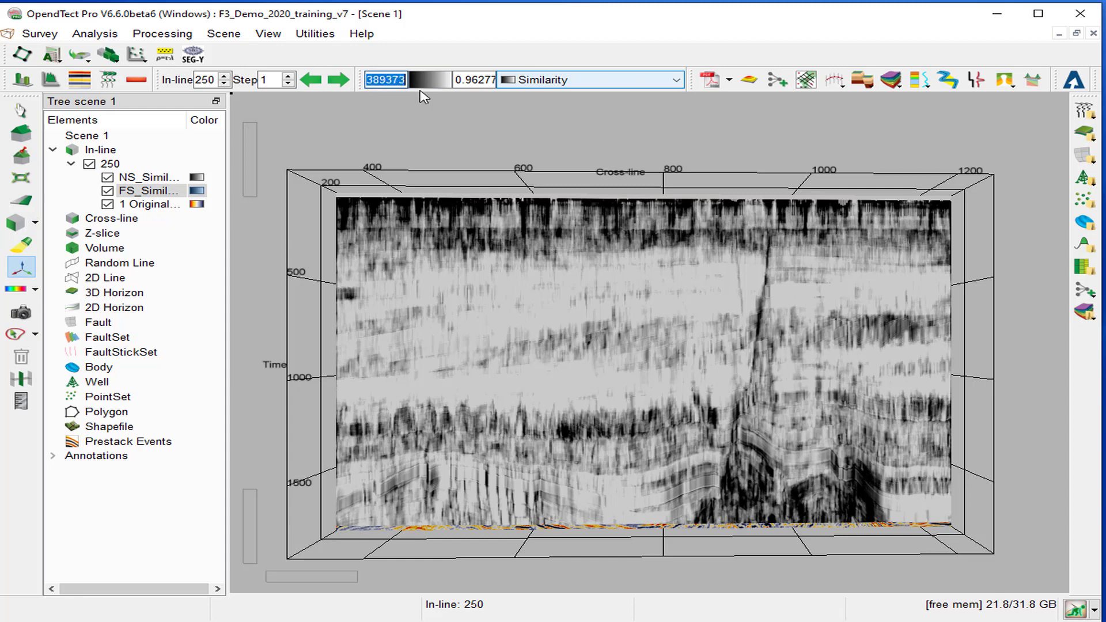
type("0.6")
left_click_drag(477, 79, 501, 80)
type("46")
key("Return")
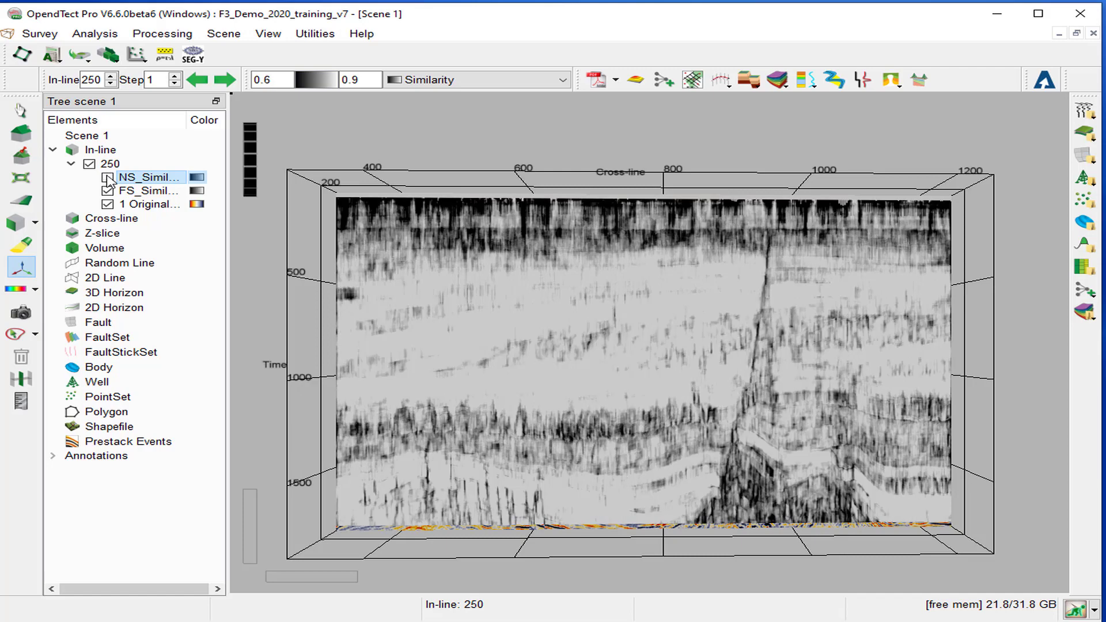
Toggle NS_Similarity on and off to compare fault sharpness, leaving it hidden
left_click(108, 178)
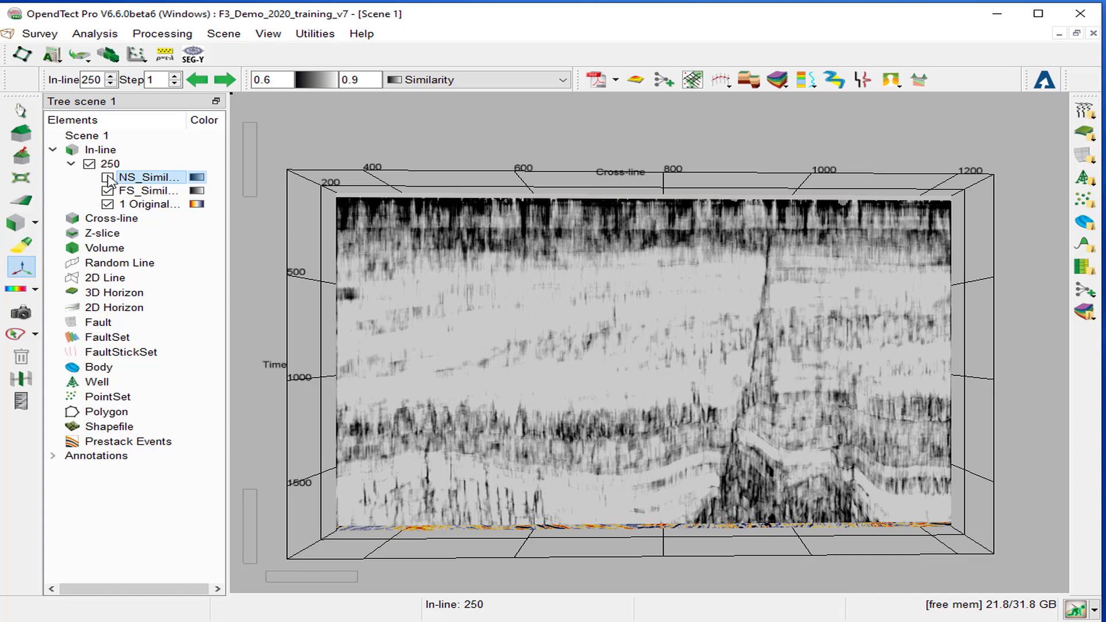
left_click(107, 178)
left_click(108, 177)
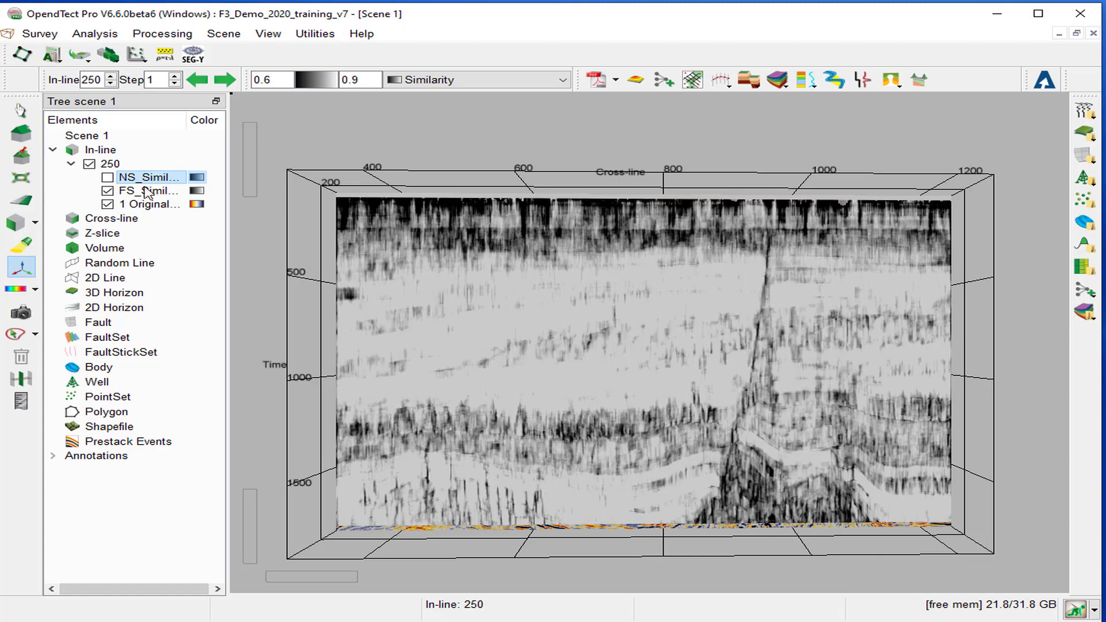